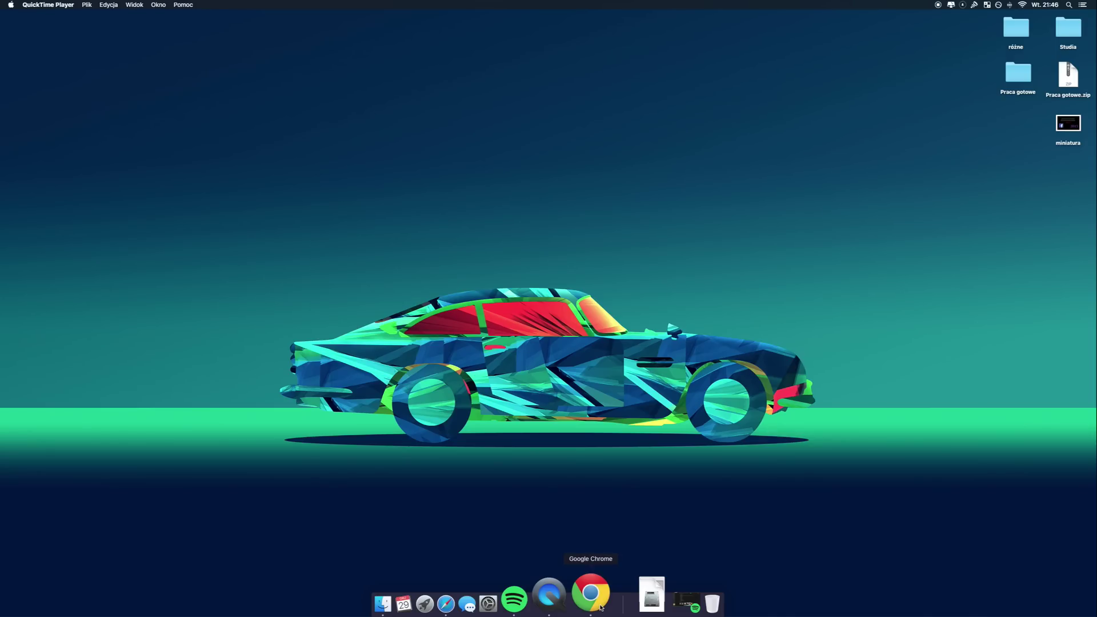
# Step: Launch Google Chrome from the Dock after dismissing its right-click menu
pyautogui.rightClick(601, 605)
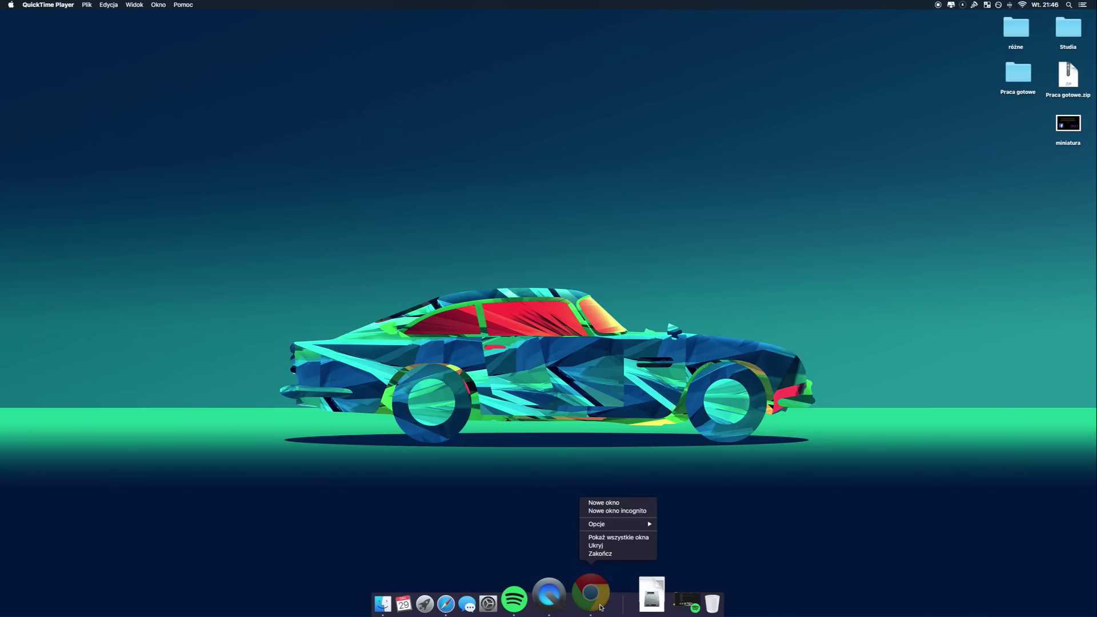
pyautogui.click(597, 594)
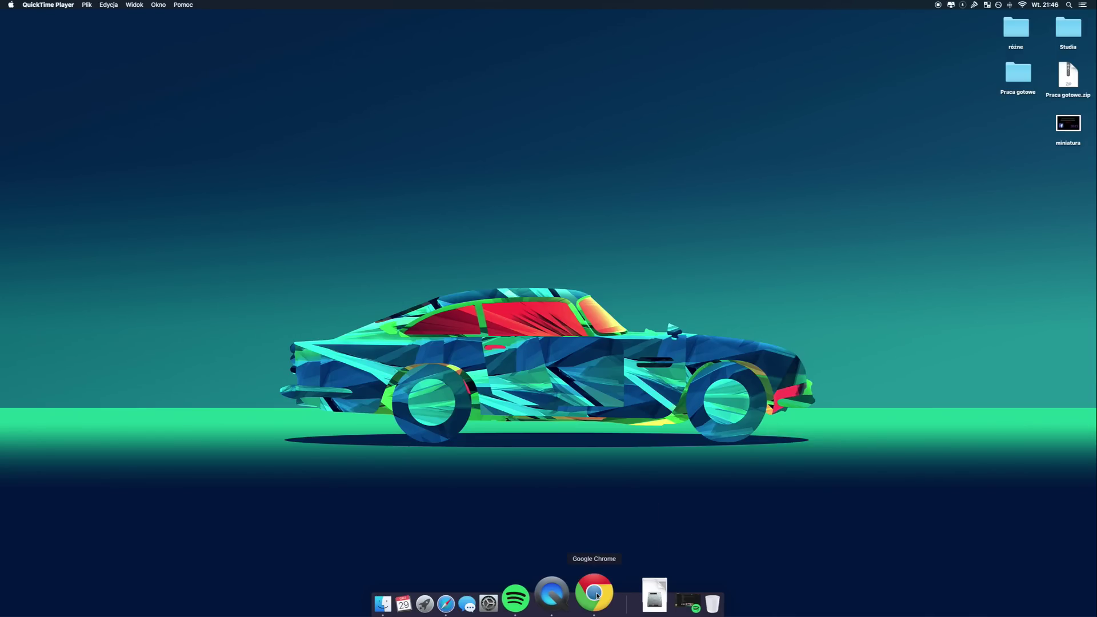
pyautogui.click(594, 594)
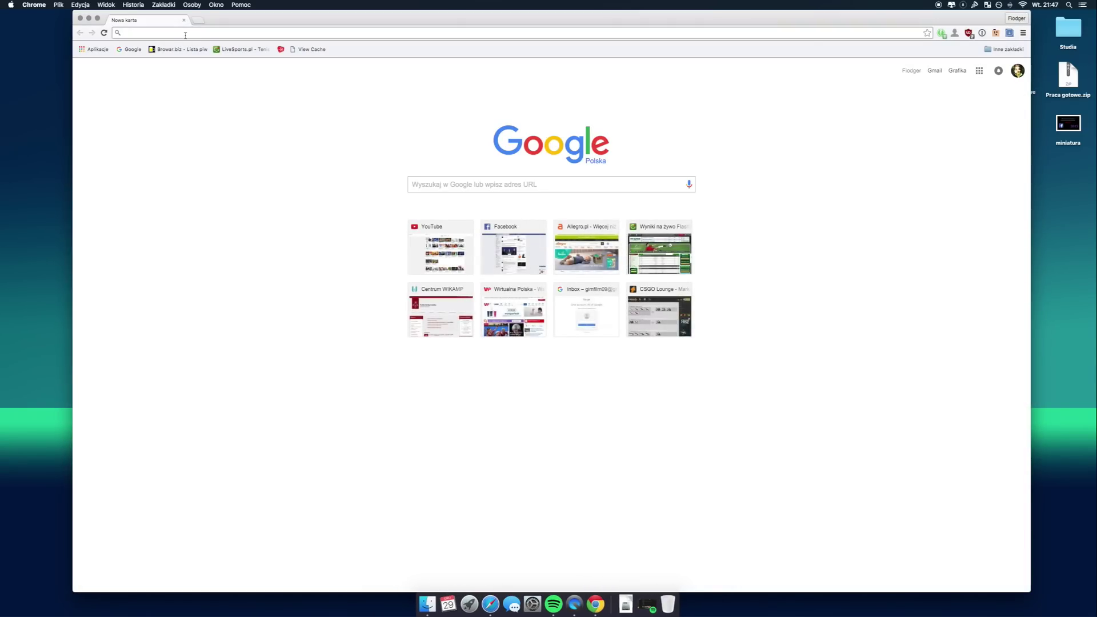
pyautogui.write('facebook c')
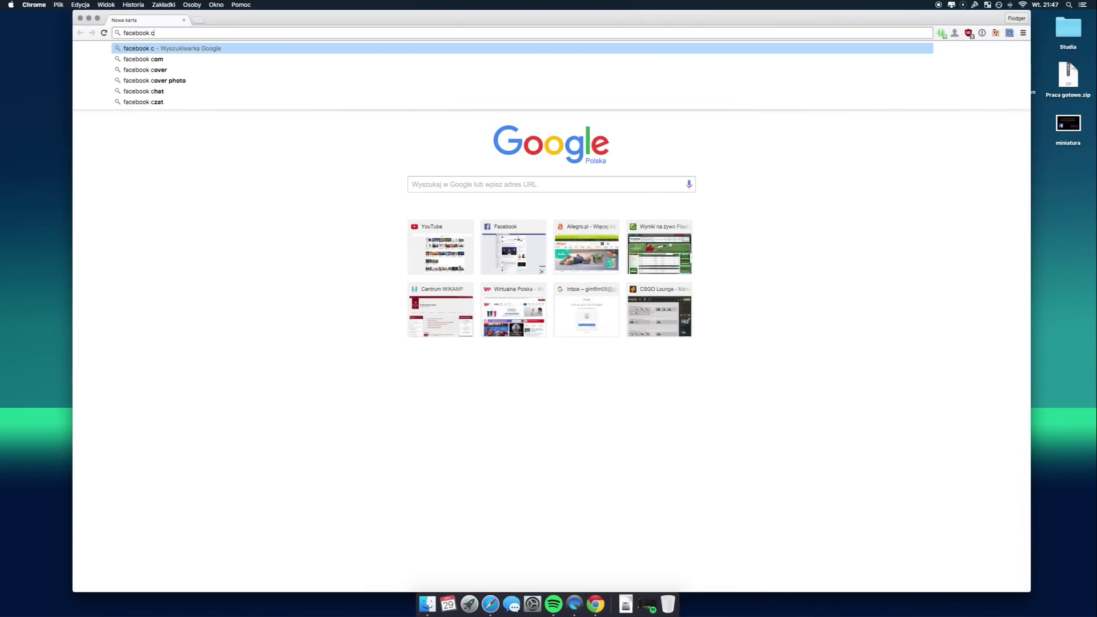
pyautogui.write('hat downloa')
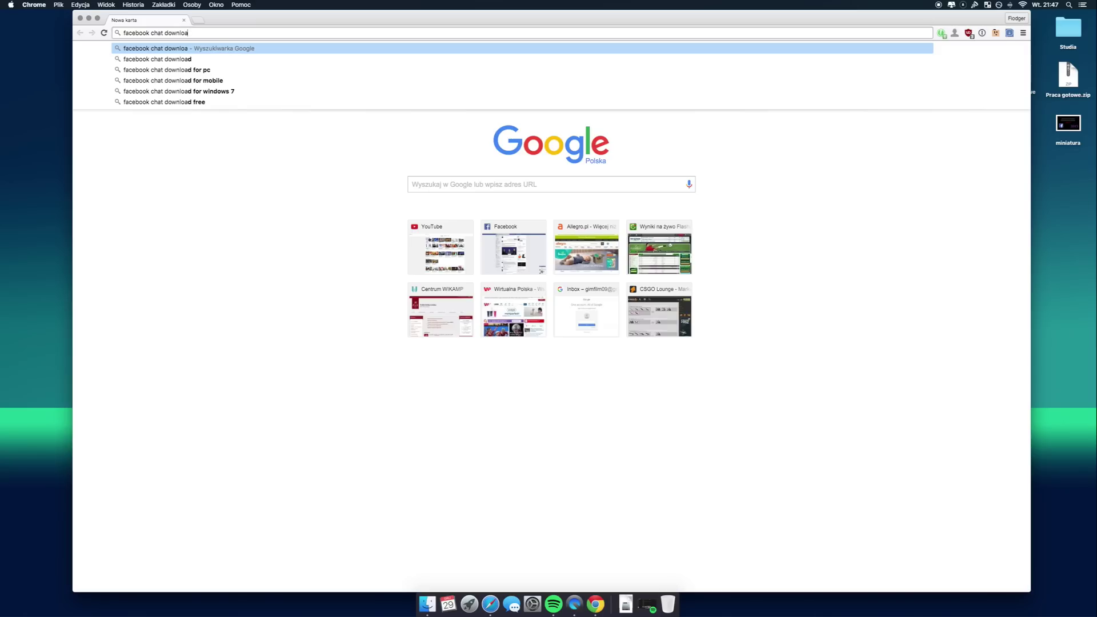
pyautogui.write('d')
pyautogui.write('er chrome')
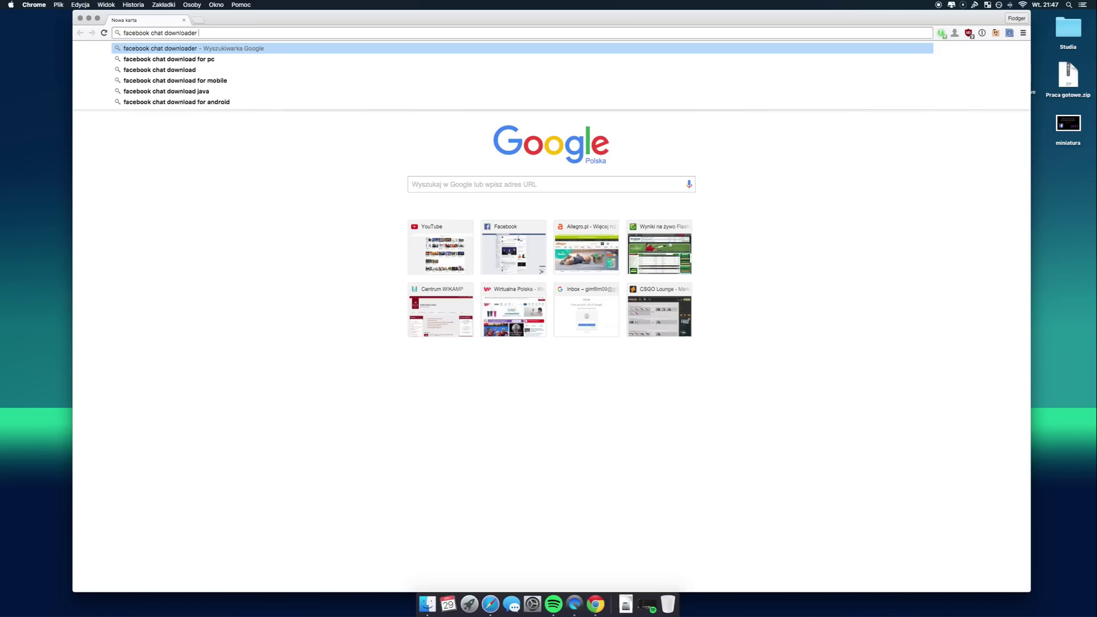
# Step: Search for 'facebook chat downloader chrome' and open the Chrome Web Store result
pyautogui.press('Return')
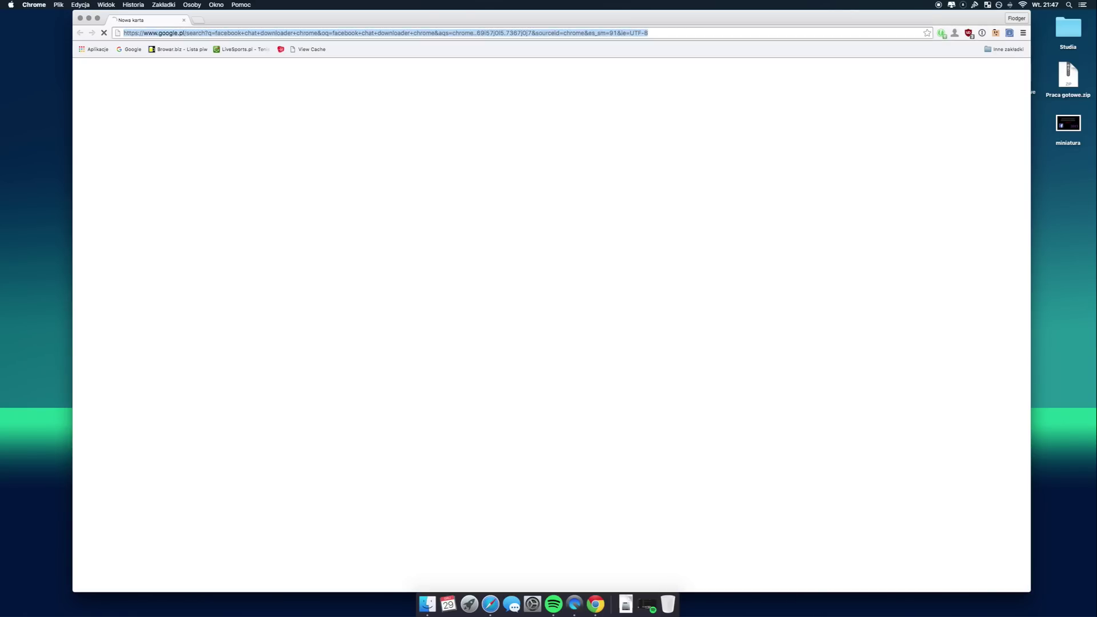
pyautogui.click(215, 118)
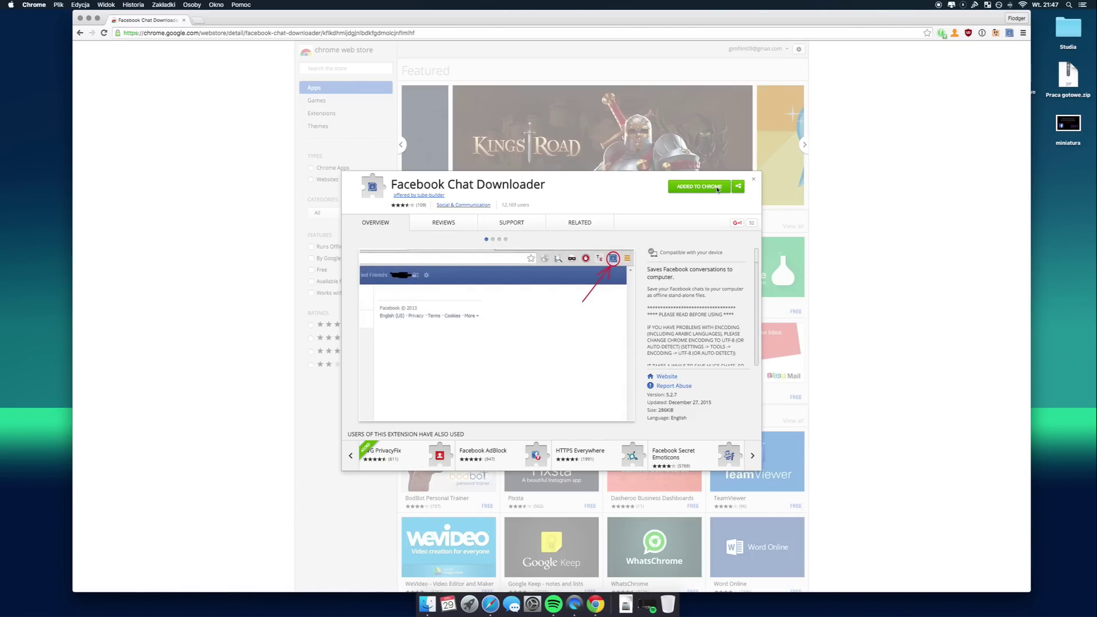
# Step: Confirm Facebook Chat Downloader shows 'Added to Chrome', close its details, and open a new tab
pyautogui.click(300, 175)
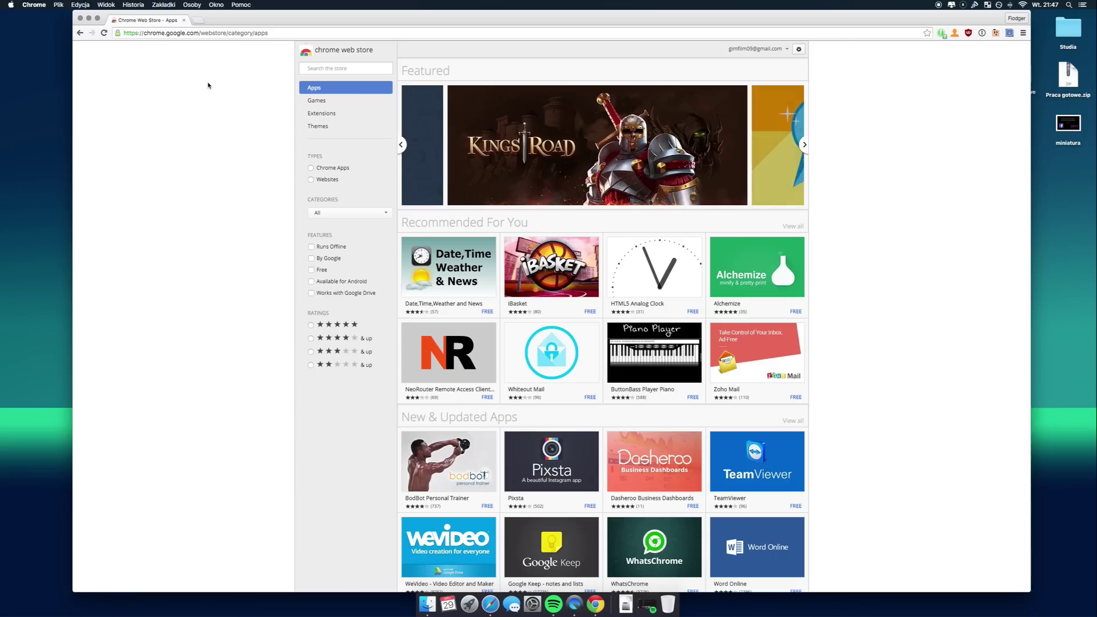
pyautogui.click(198, 20)
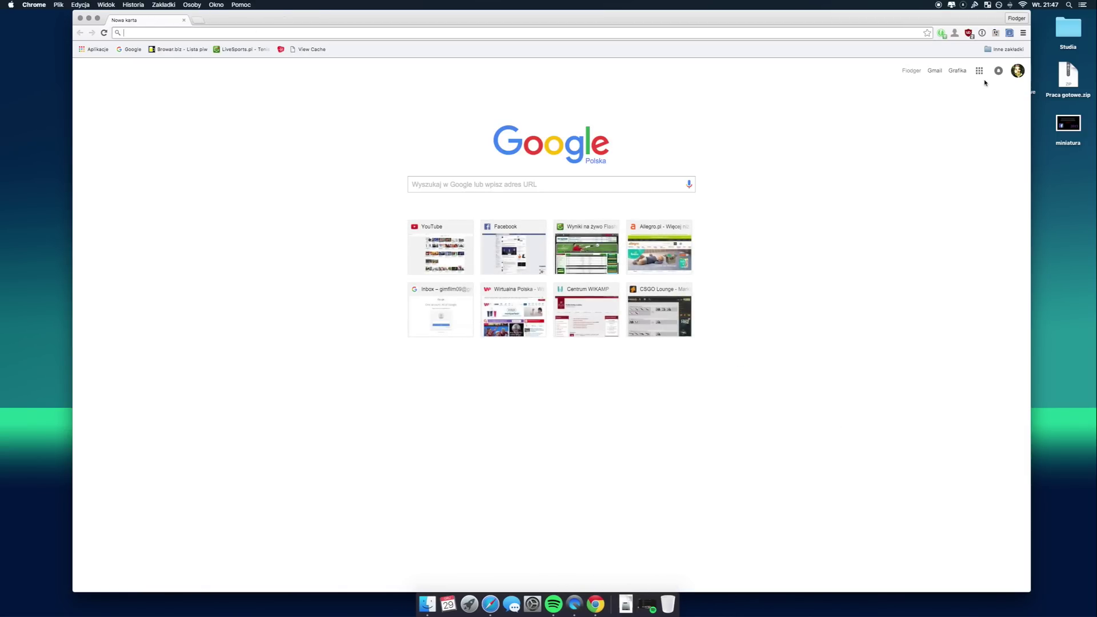
# Step: Open the Facebook Chat Downloader options page from the extension's context menu
pyautogui.click(1009, 33)
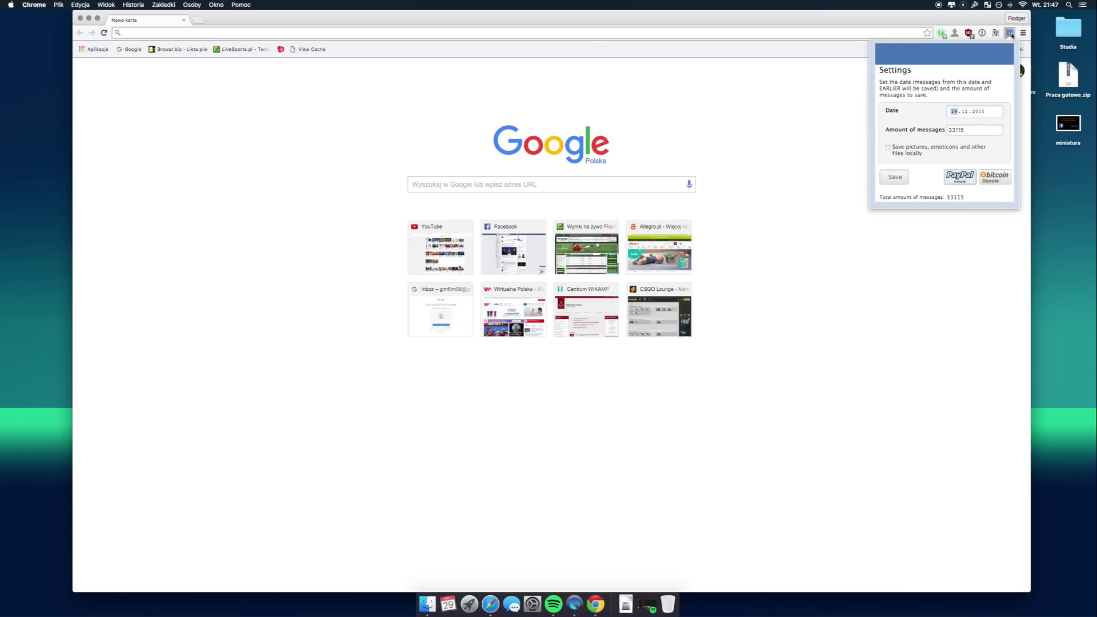
pyautogui.click(1010, 35)
pyautogui.rightClick(1010, 35)
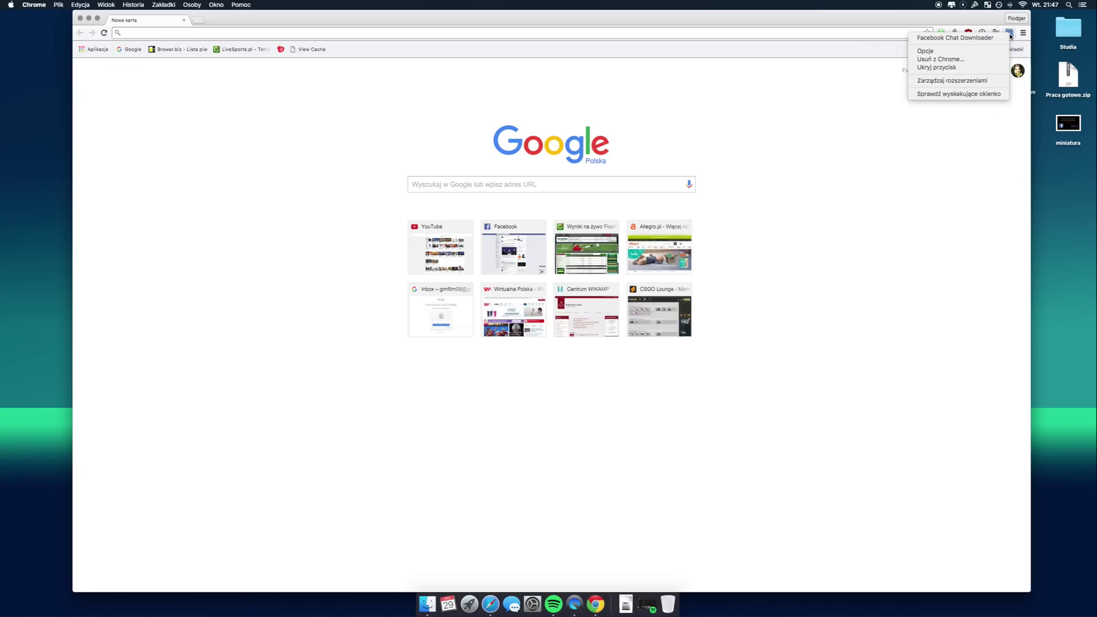
pyautogui.click(925, 51)
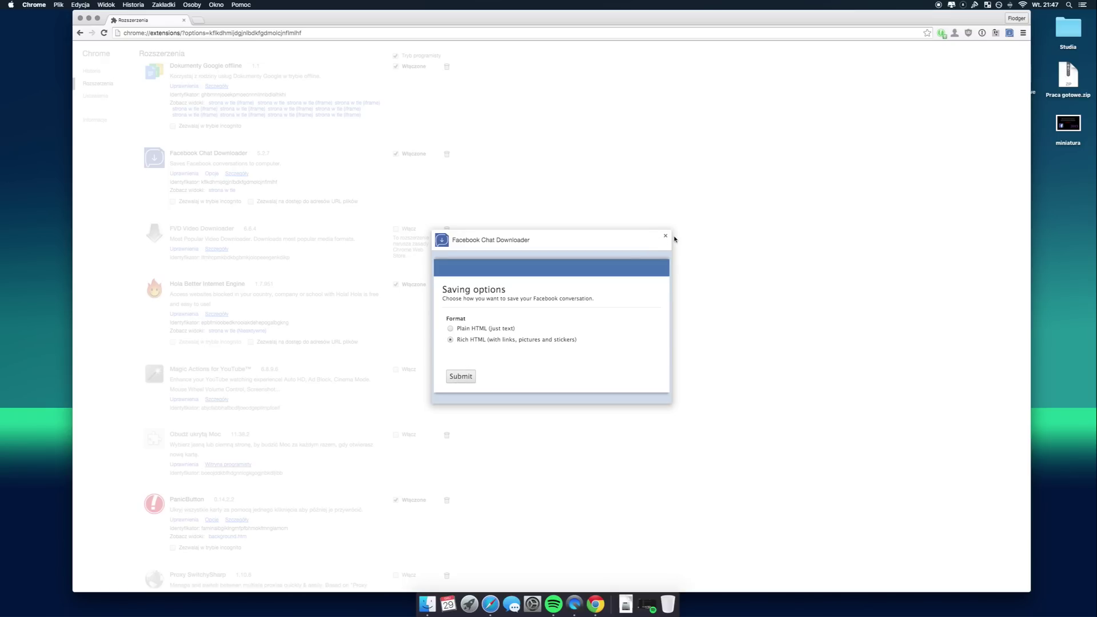
# Step: Close the saving options with Rich HTML selected and start a fresh tab
pyautogui.click(666, 236)
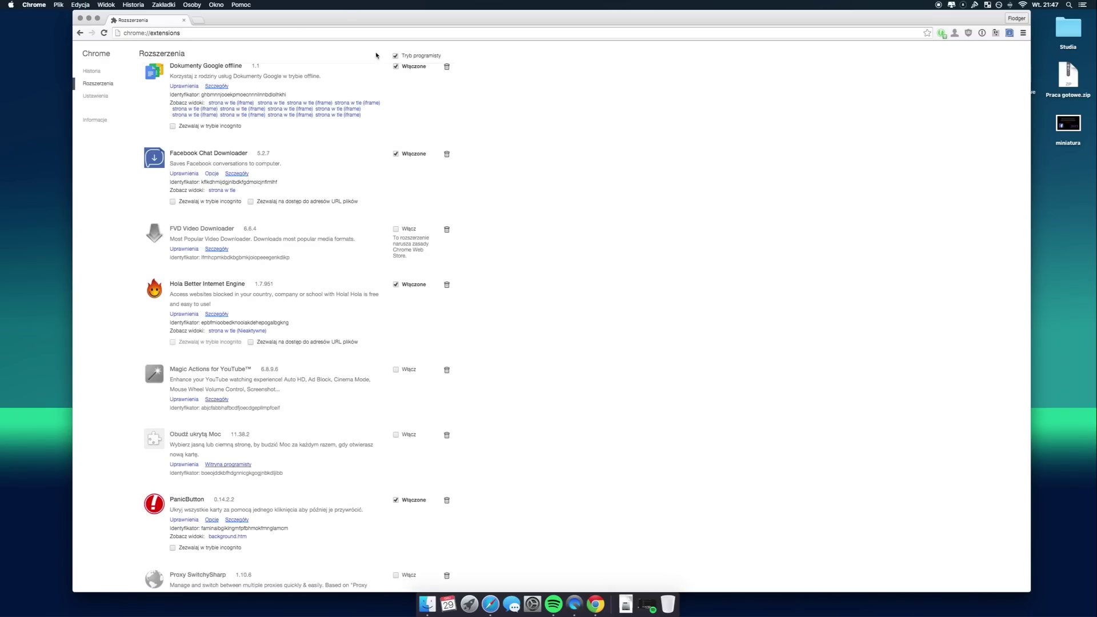
pyautogui.click(201, 20)
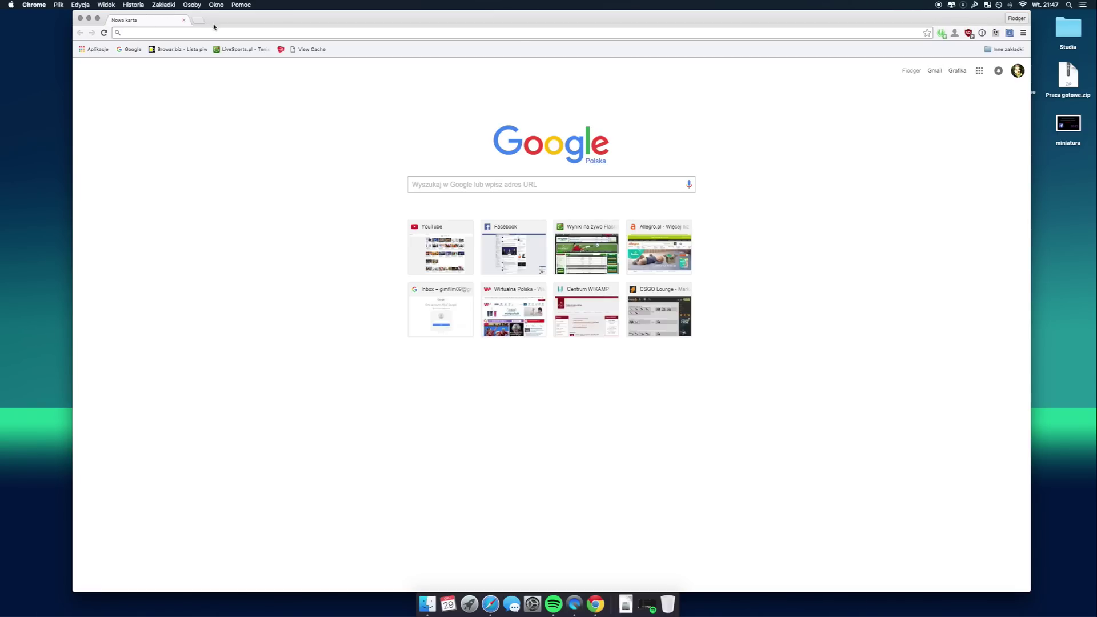
pyautogui.write('facebook.com')
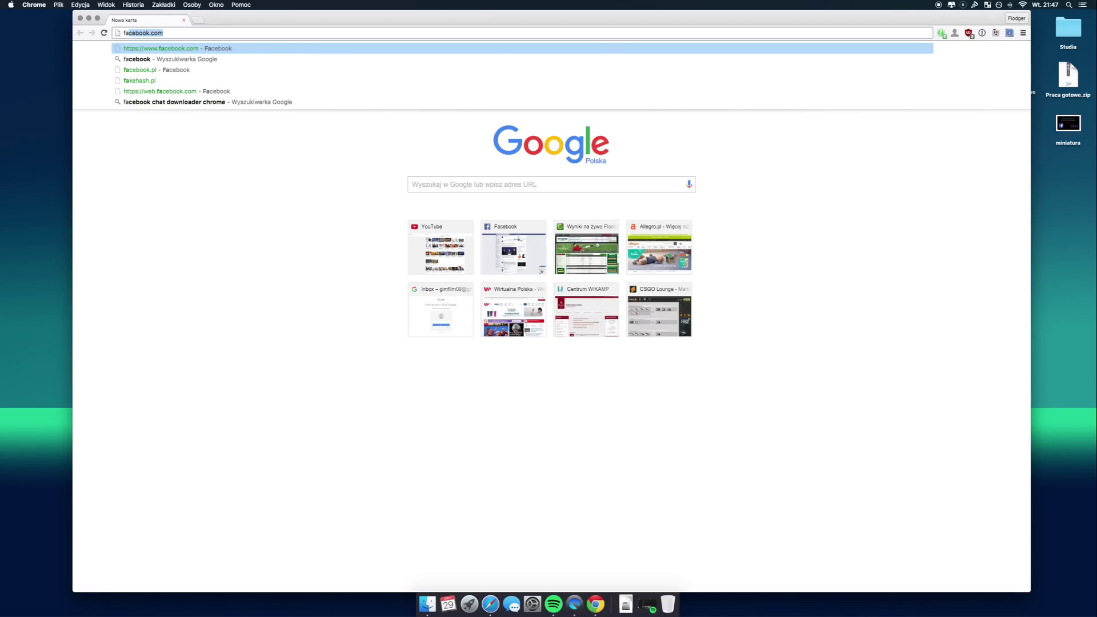
pyautogui.press('Return')
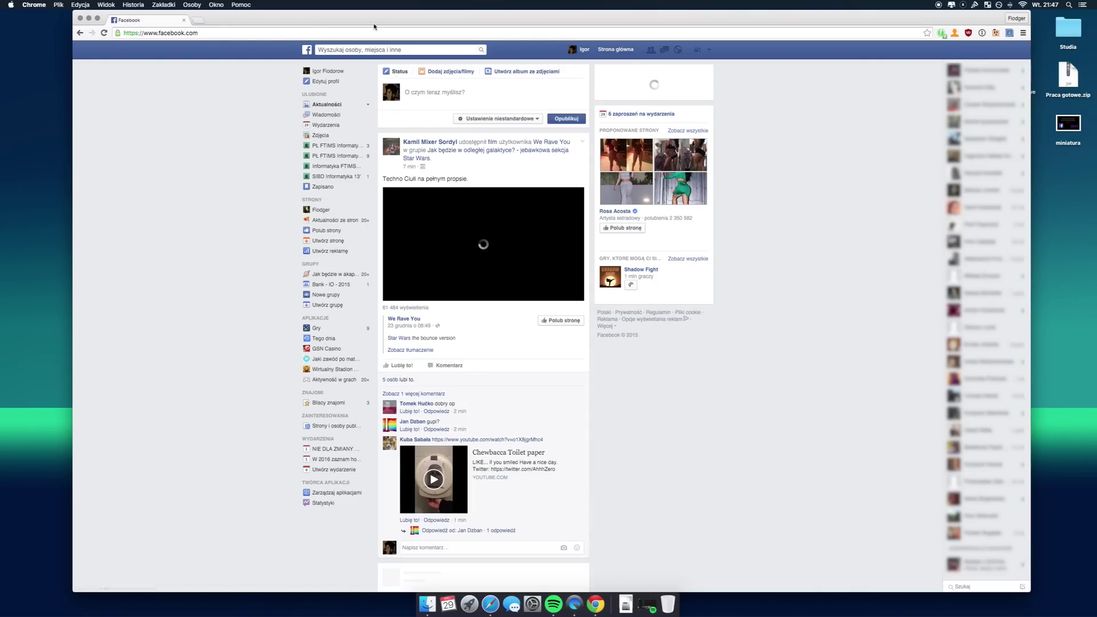
pyautogui.click(667, 50)
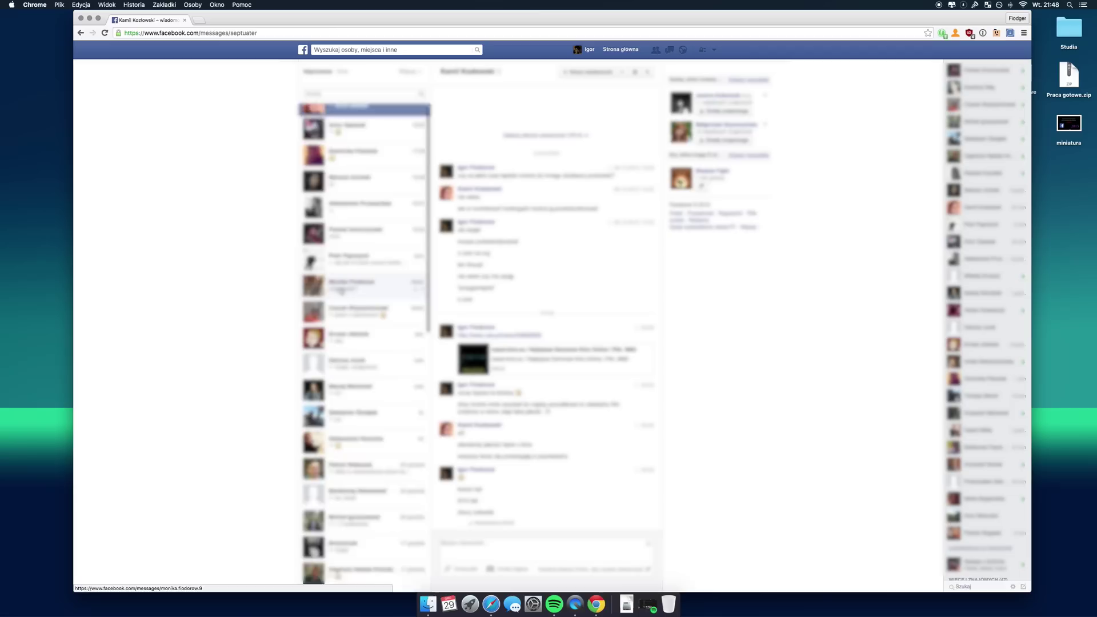
pyautogui.scroll(-2, 342, 283)
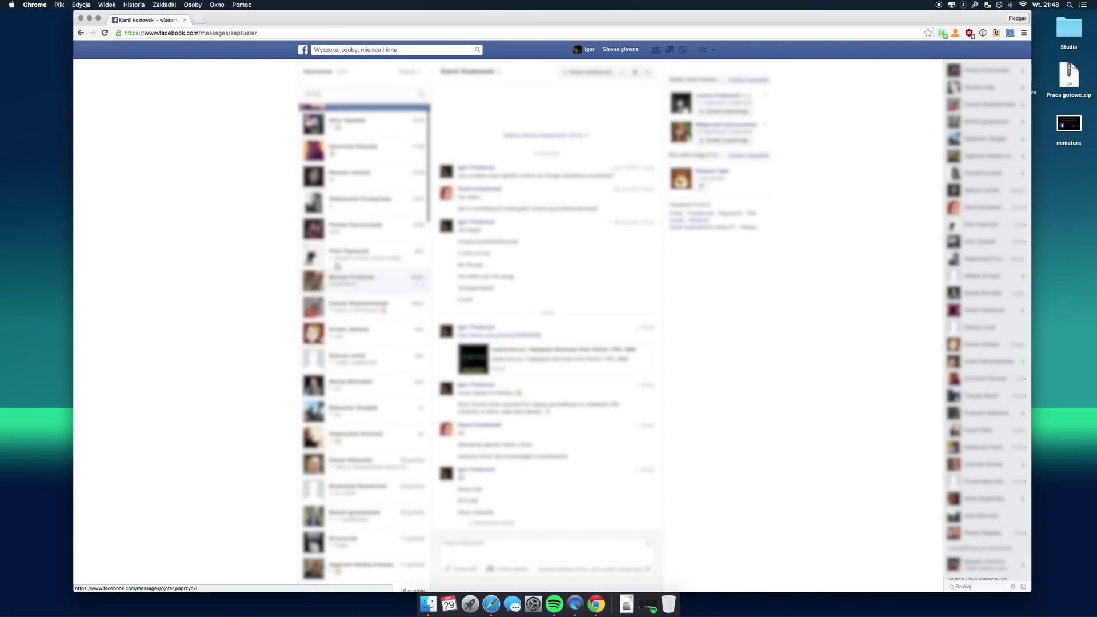
pyautogui.click(362, 179)
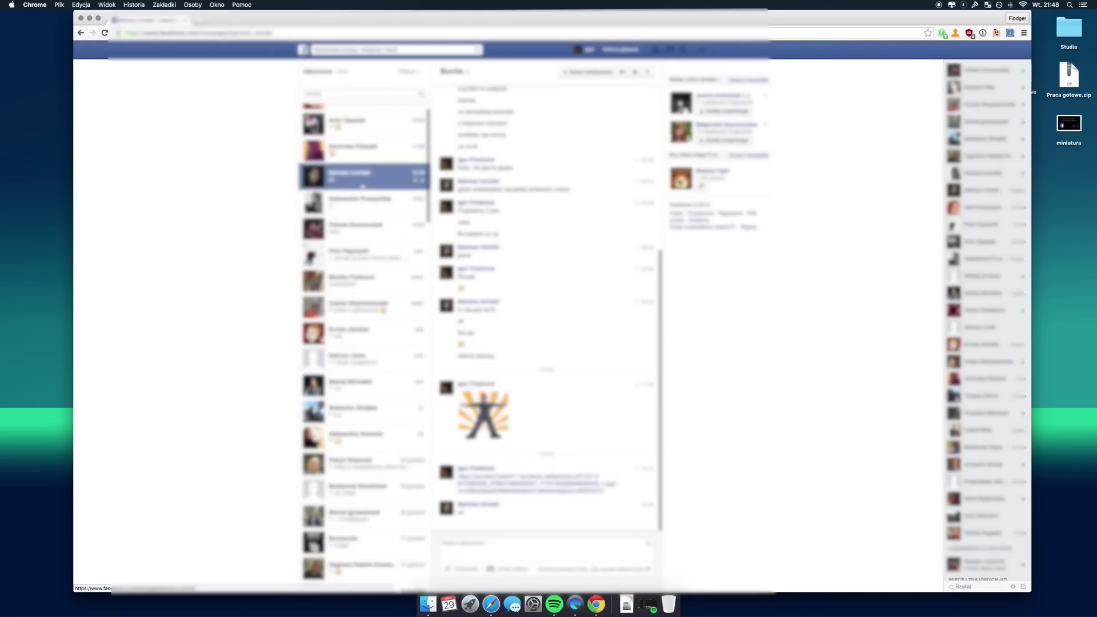
pyautogui.scroll(4, 492, 251)
pyautogui.scroll(4, 513, 264)
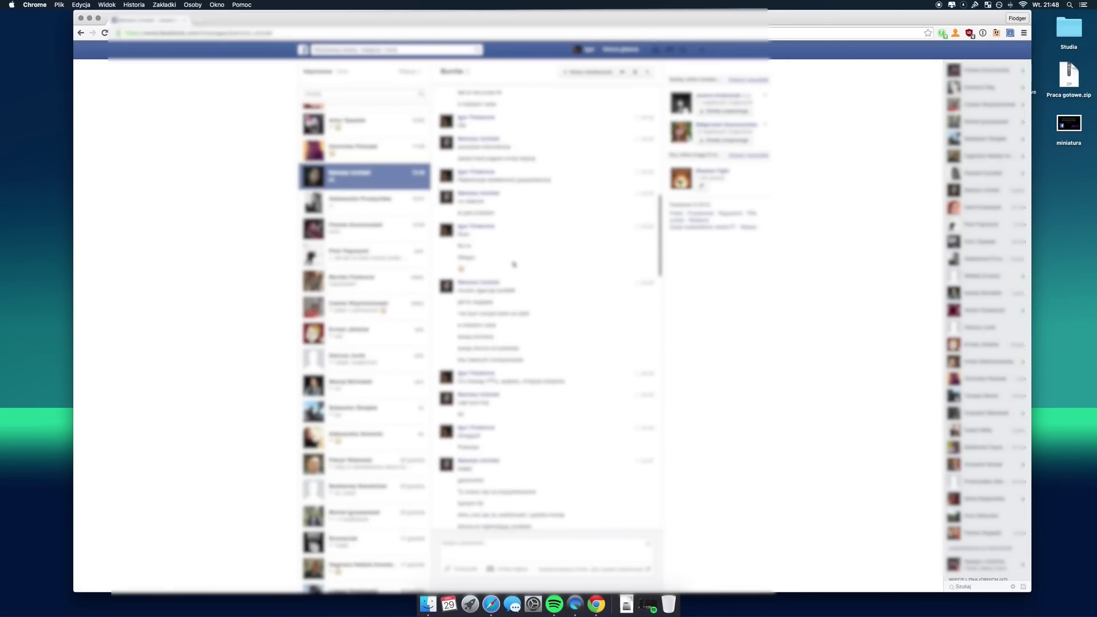
pyautogui.scroll(4, 513, 264)
pyautogui.scroll(3, 513, 264)
pyautogui.scroll(3, 509, 267)
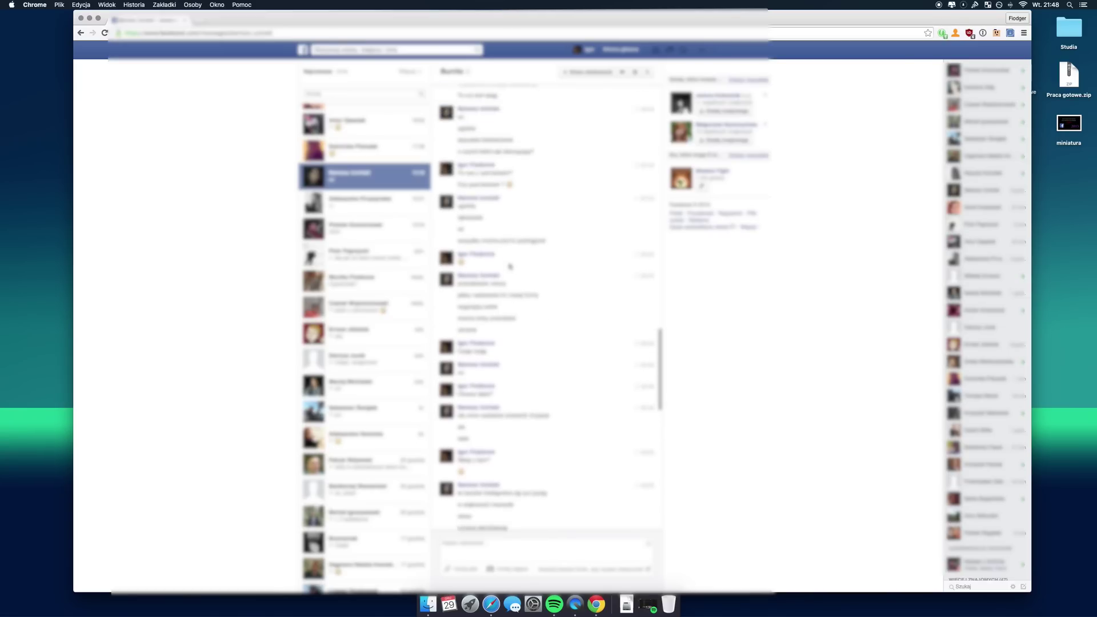
pyautogui.scroll(3, 509, 266)
pyautogui.scroll(3, 509, 267)
pyautogui.scroll(3, 509, 266)
pyautogui.scroll(3, 509, 267)
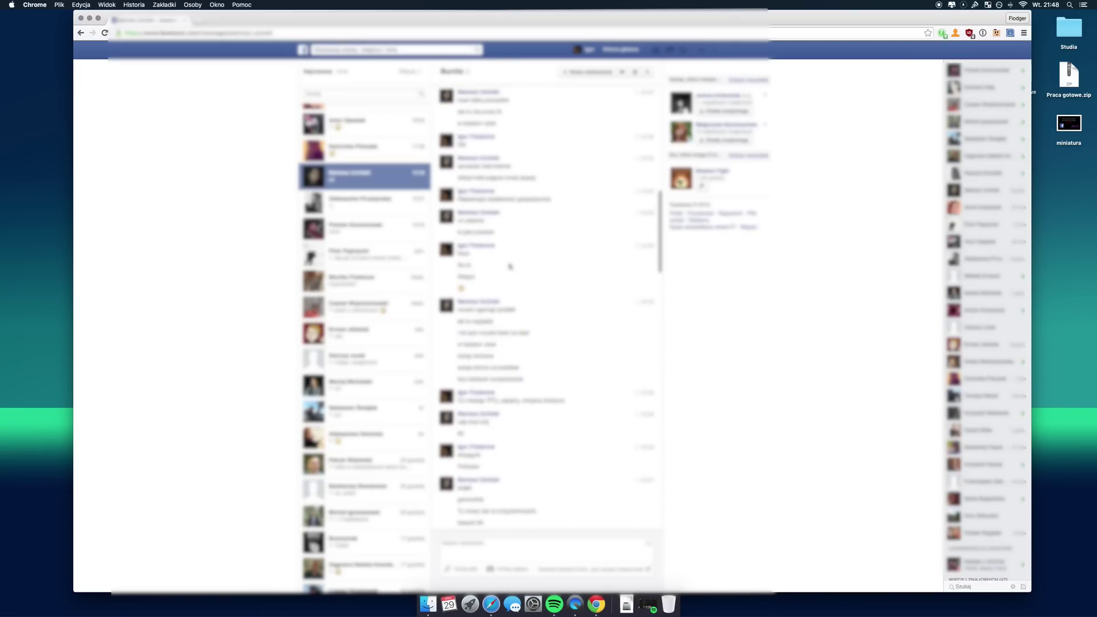
pyautogui.scroll(3, 509, 267)
pyautogui.scroll(3, 509, 266)
pyautogui.scroll(3, 509, 267)
pyautogui.scroll(3, 510, 266)
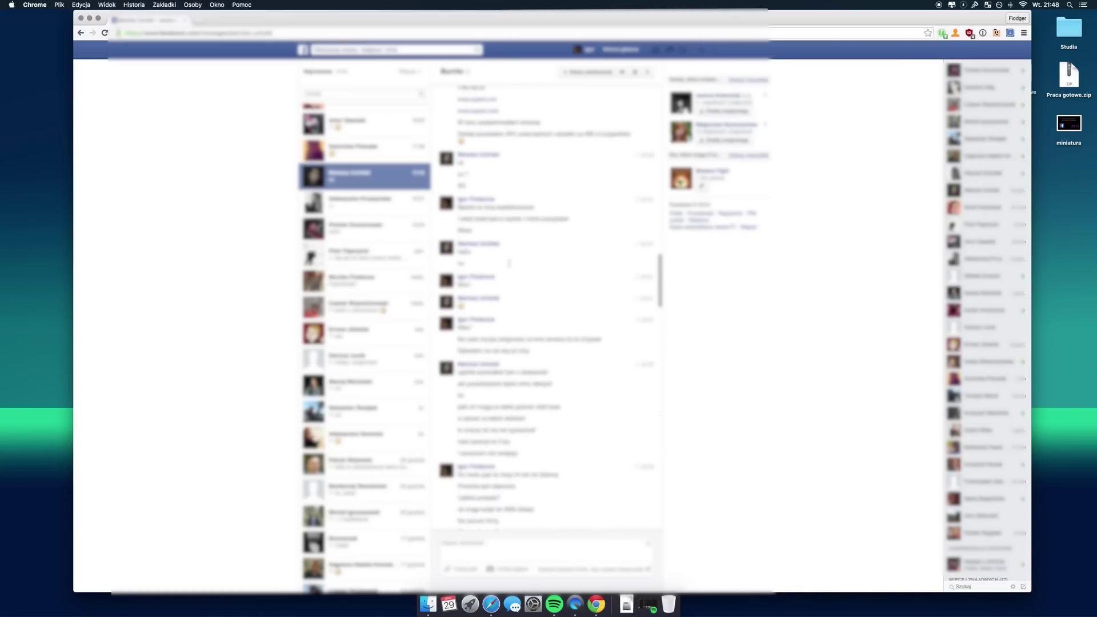
pyautogui.scroll(-4, 510, 267)
pyautogui.scroll(-4, 509, 266)
pyautogui.scroll(-4, 510, 267)
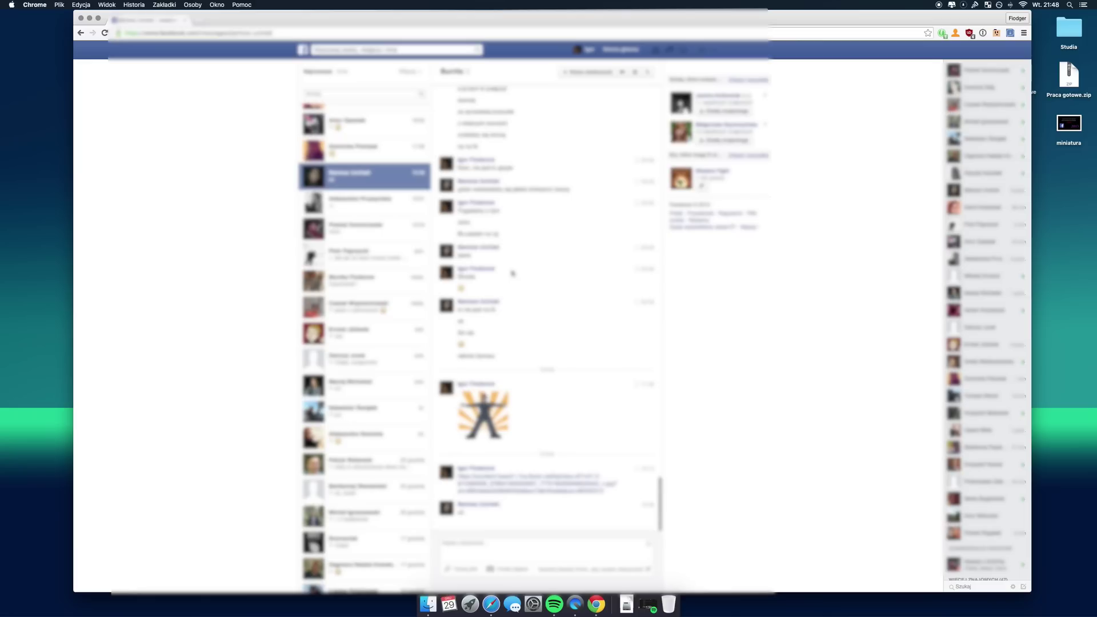
# Step: Save all 33,115 messages up to 29.12.2015 with Facebook Chat Downloader
pyautogui.click(1008, 33)
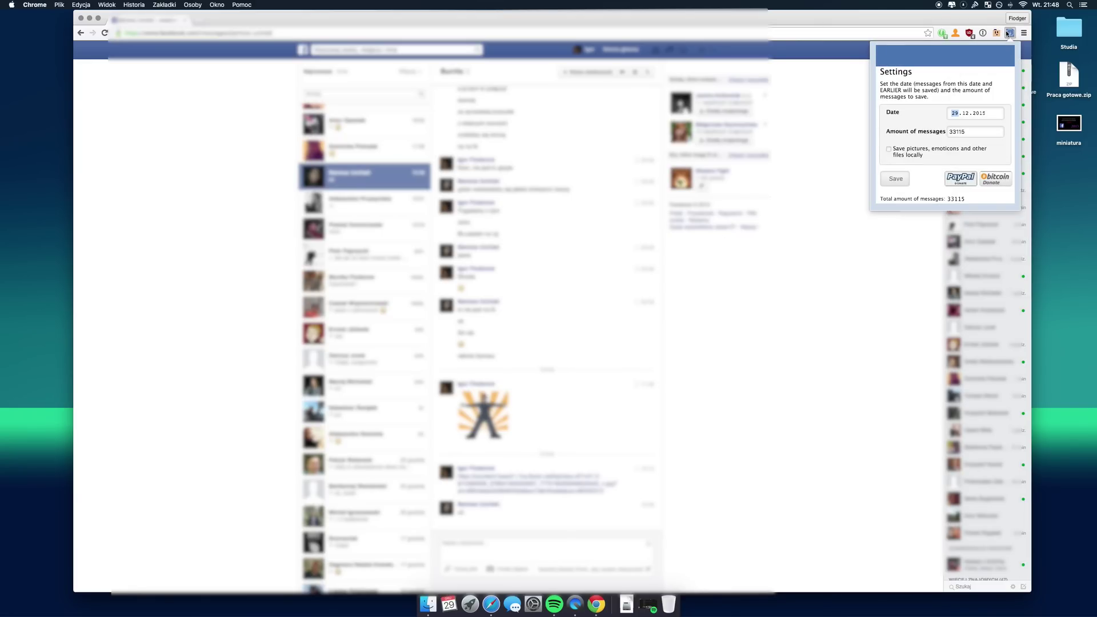
pyautogui.click(942, 117)
pyautogui.click(896, 178)
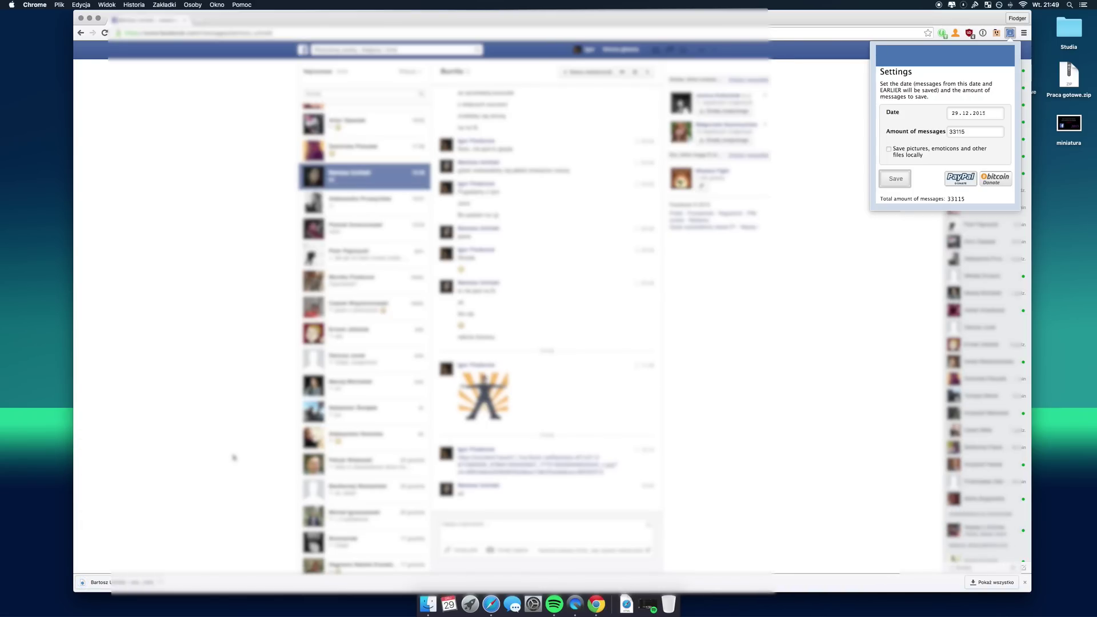
# Step: Open the downloaded conversation HTML file from Chrome's download bar
pyautogui.click(123, 582)
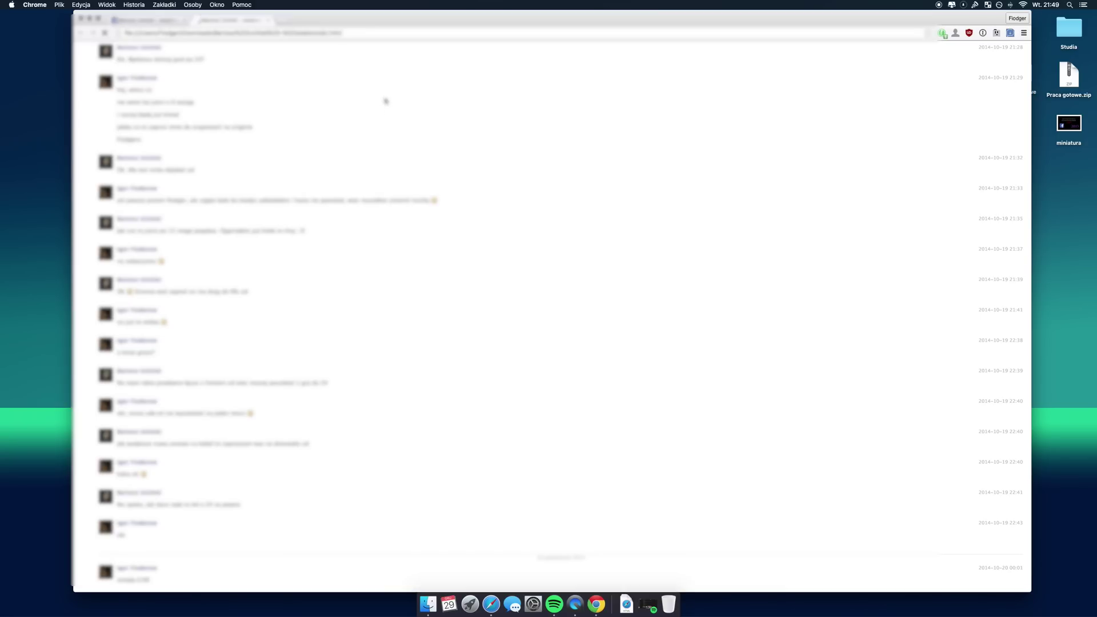
pyautogui.scroll(-5, 585, 205)
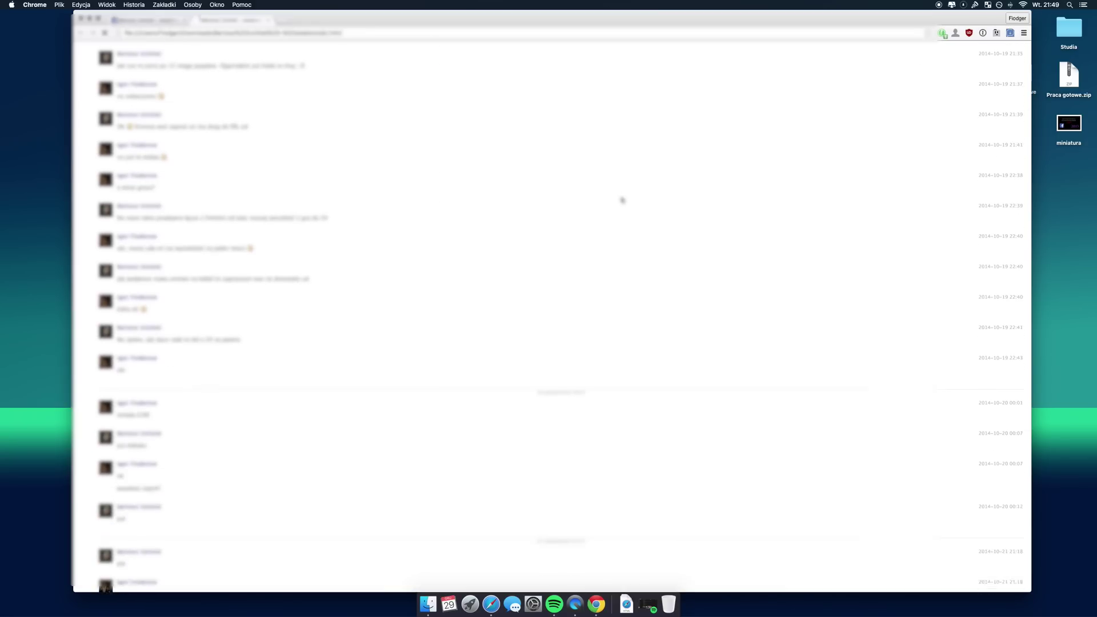
pyautogui.scroll(-3, 584, 205)
pyautogui.scroll(-3, 584, 205)
pyautogui.scroll(-3, 585, 205)
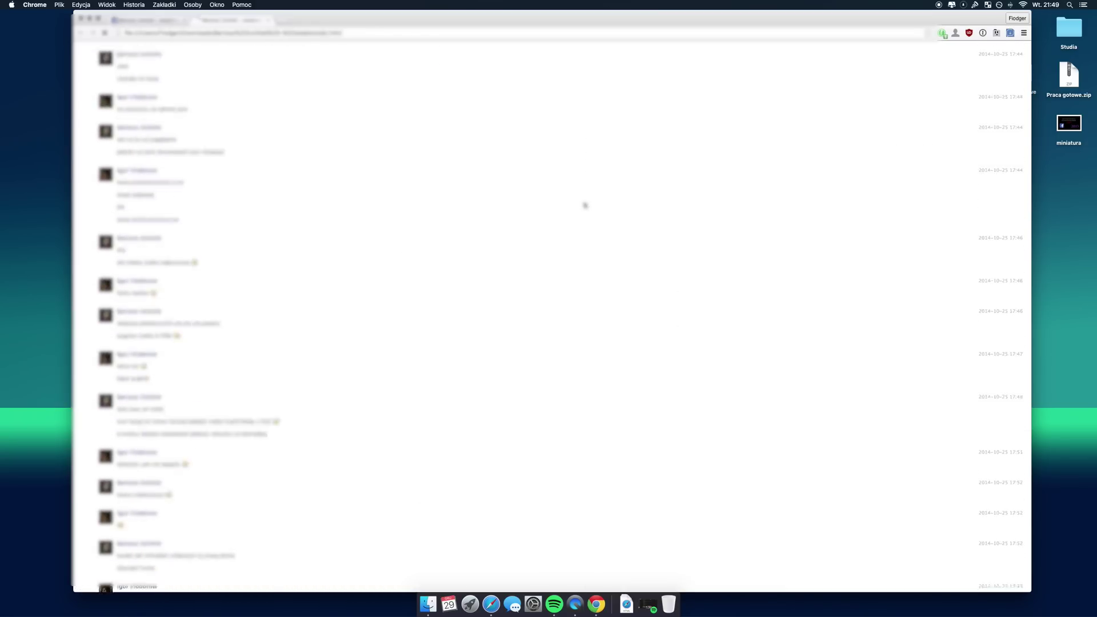
pyautogui.scroll(-3, 584, 205)
pyautogui.scroll(-3, 585, 205)
pyautogui.scroll(-3, 584, 204)
pyautogui.scroll(-3, 585, 205)
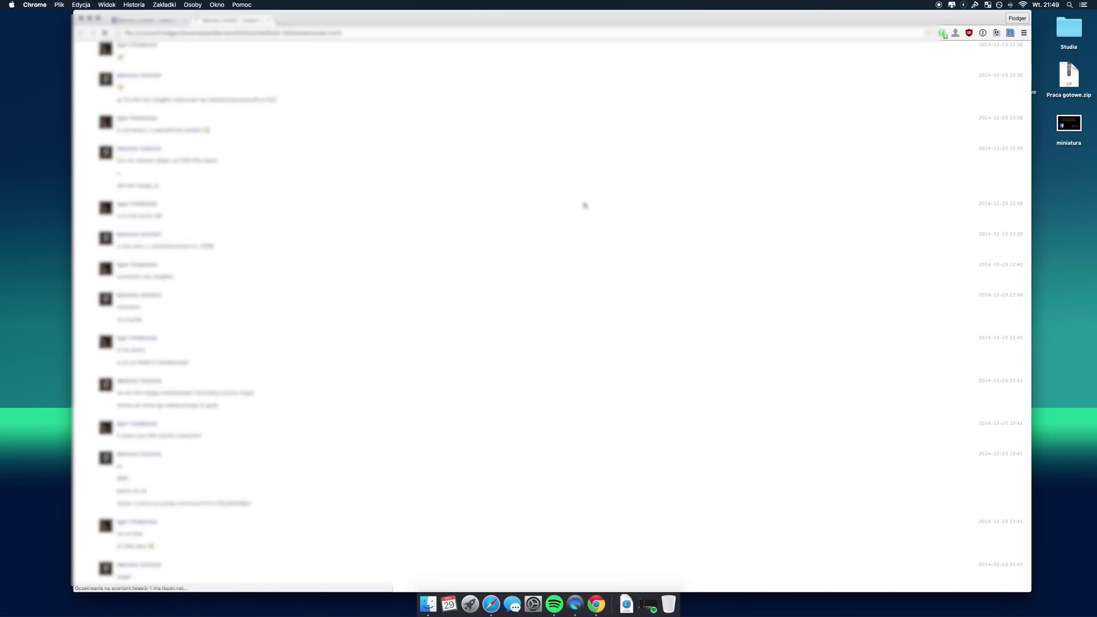
pyautogui.scroll(-3, 585, 204)
pyautogui.scroll(-3, 585, 205)
pyautogui.scroll(-3, 585, 205)
pyautogui.scroll(-3, 585, 204)
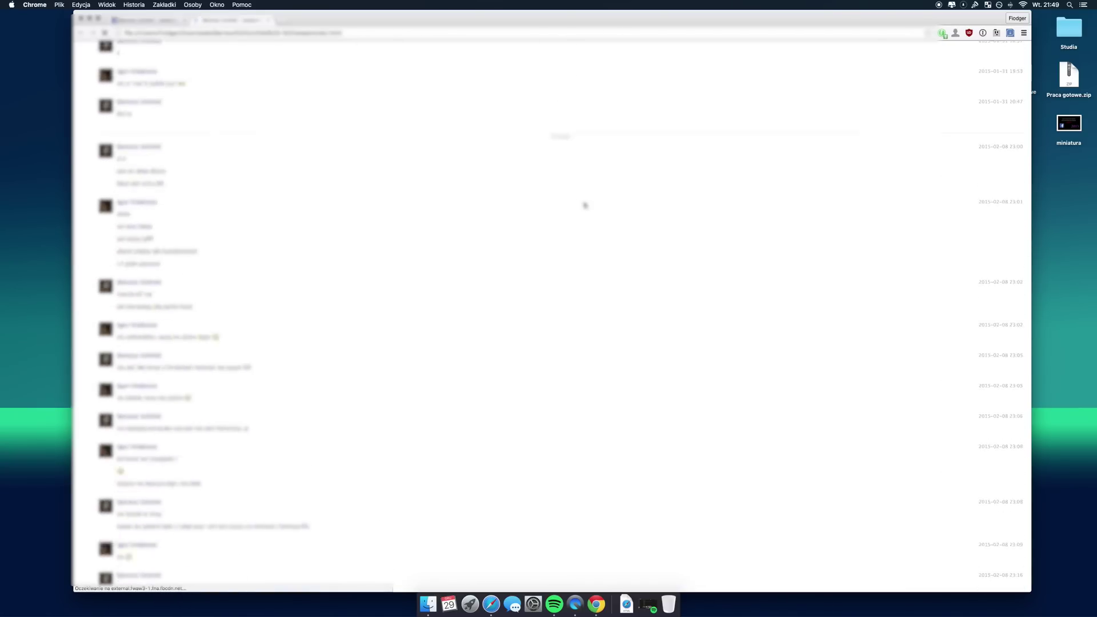
pyautogui.scroll(-3, 585, 205)
pyautogui.scroll(-3, 585, 206)
pyautogui.scroll(-3, 584, 205)
pyautogui.scroll(-3, 584, 205)
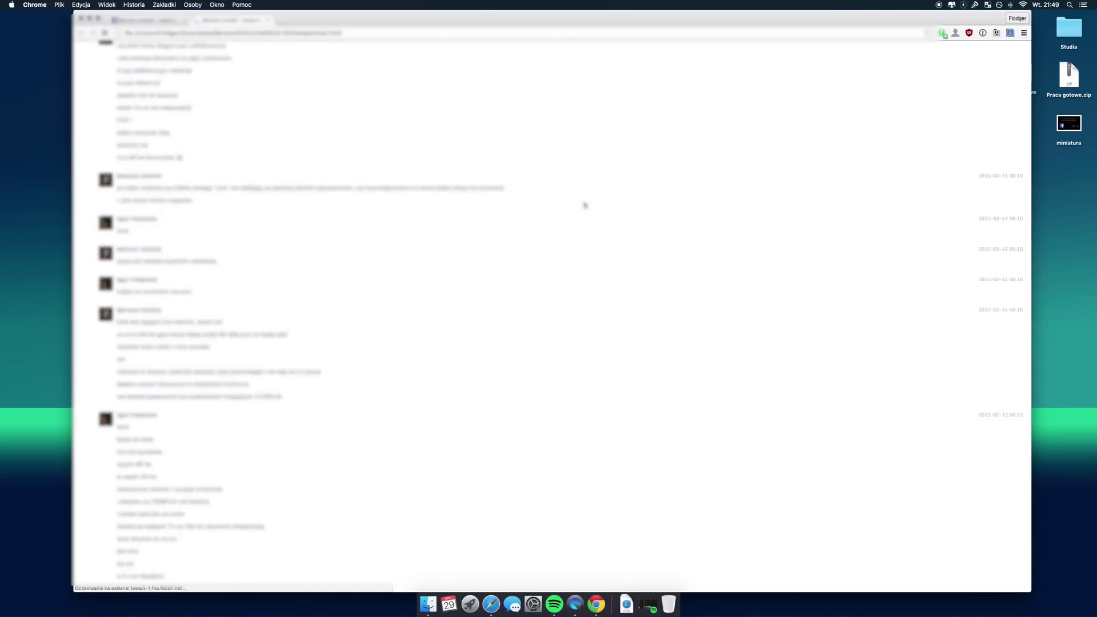
pyautogui.scroll(-3, 584, 205)
pyautogui.scroll(-3, 585, 205)
pyautogui.scroll(-3, 585, 206)
pyautogui.scroll(-3, 585, 205)
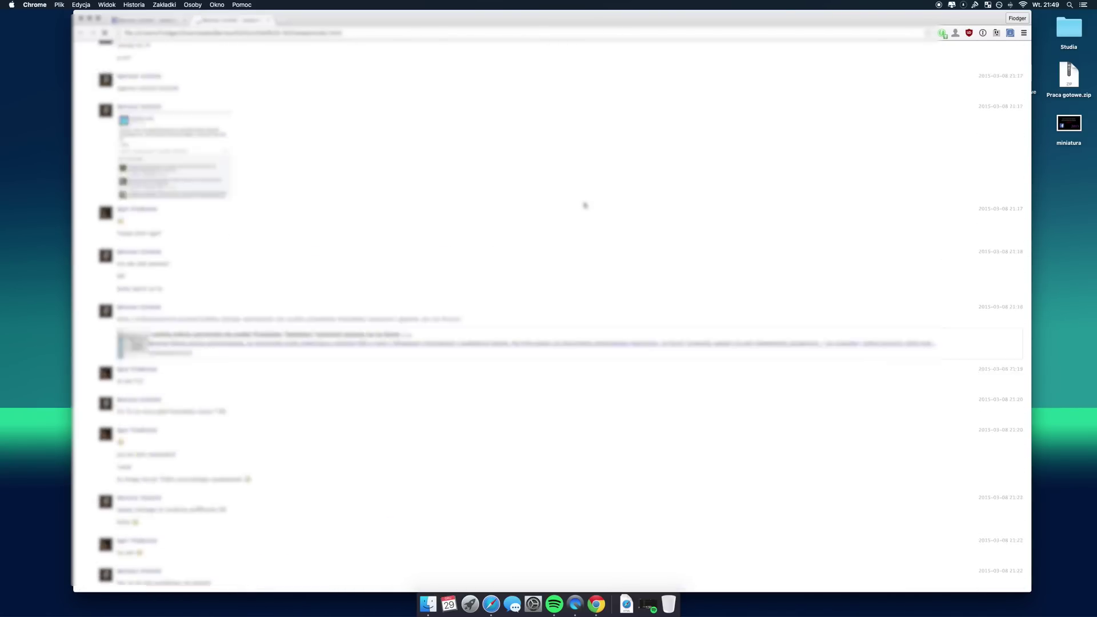
pyautogui.scroll(-3, 584, 205)
pyautogui.scroll(-3, 585, 205)
pyautogui.scroll(-3, 585, 205)
pyautogui.scroll(-3, 585, 205)
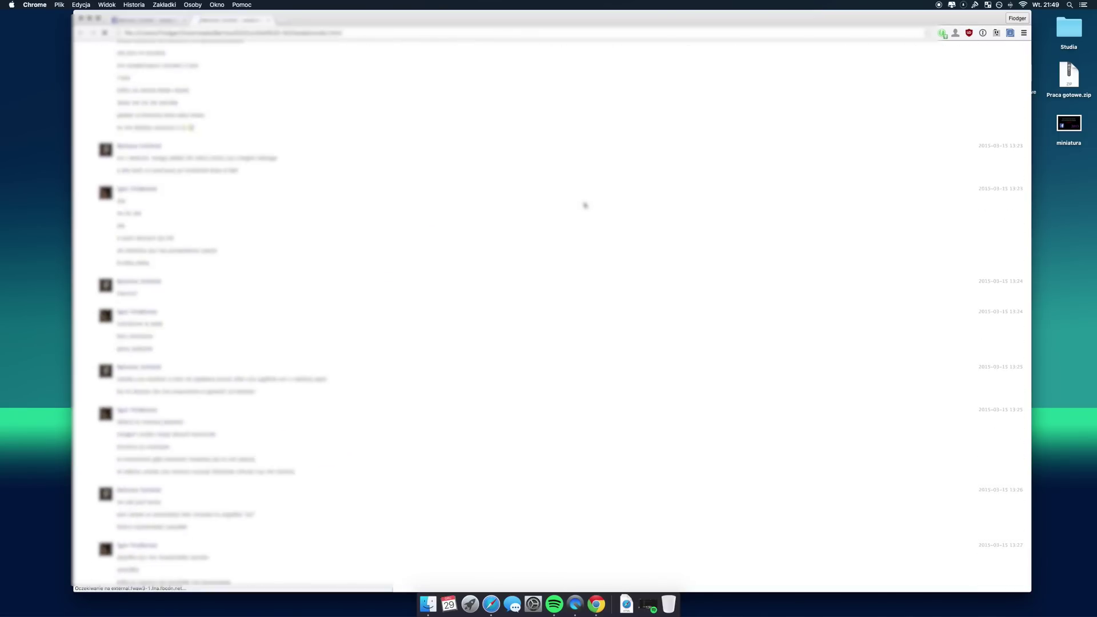
pyautogui.scroll(-3, 585, 205)
pyautogui.scroll(-3, 585, 205)
pyautogui.scroll(-3, 585, 205)
pyautogui.scroll(-3, 585, 206)
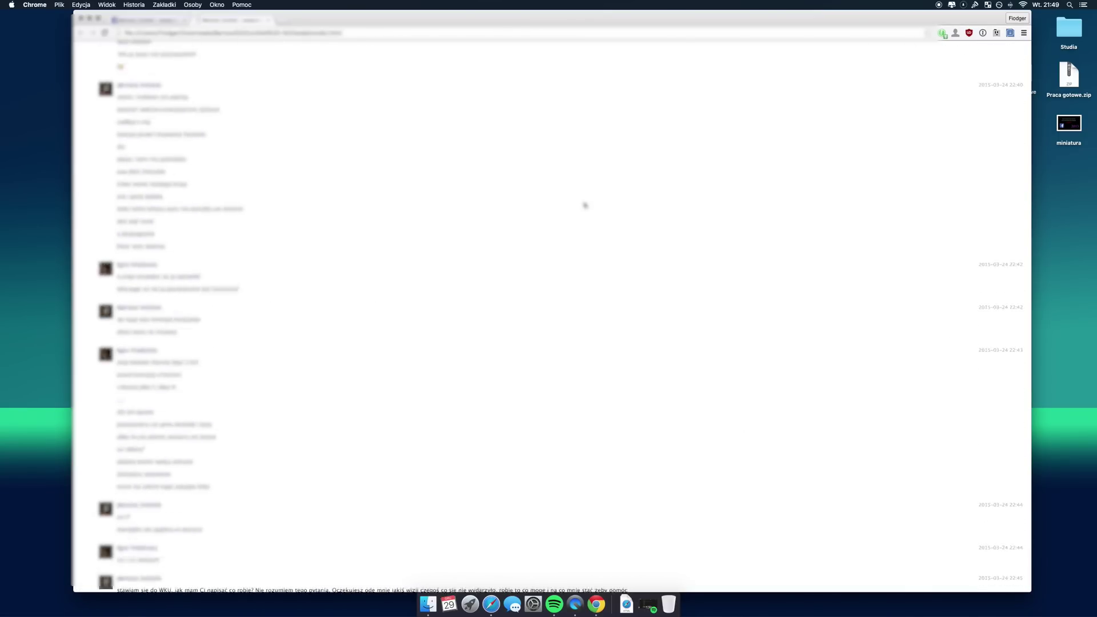
pyautogui.scroll(-3, 584, 205)
pyautogui.scroll(-3, 584, 205)
pyautogui.scroll(-3, 584, 205)
pyautogui.scroll(-3, 585, 205)
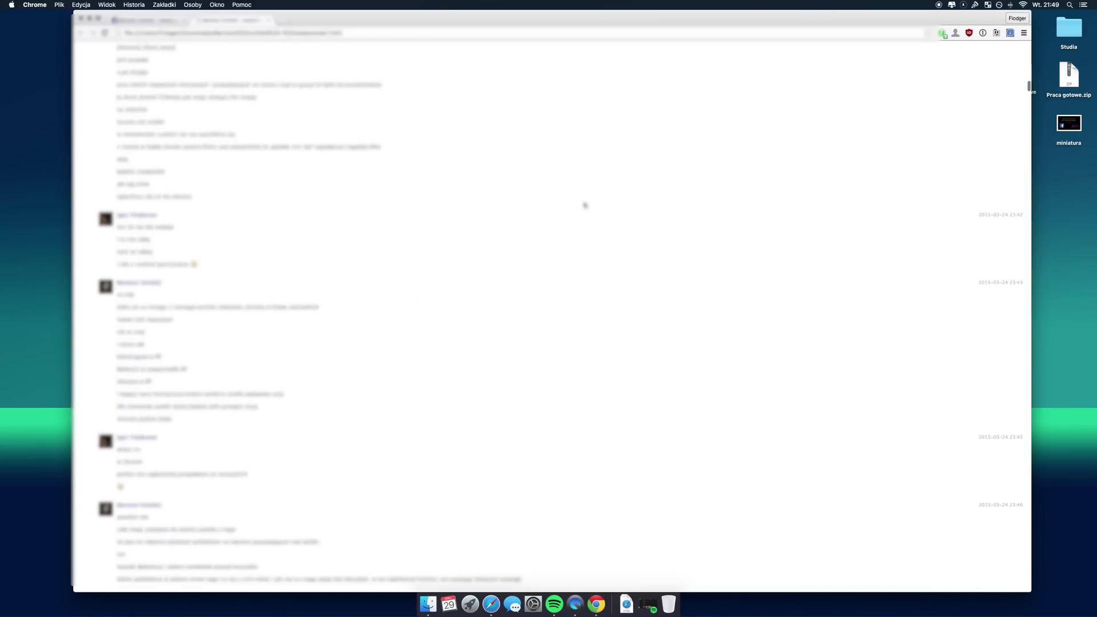
pyautogui.scroll(-3, 584, 205)
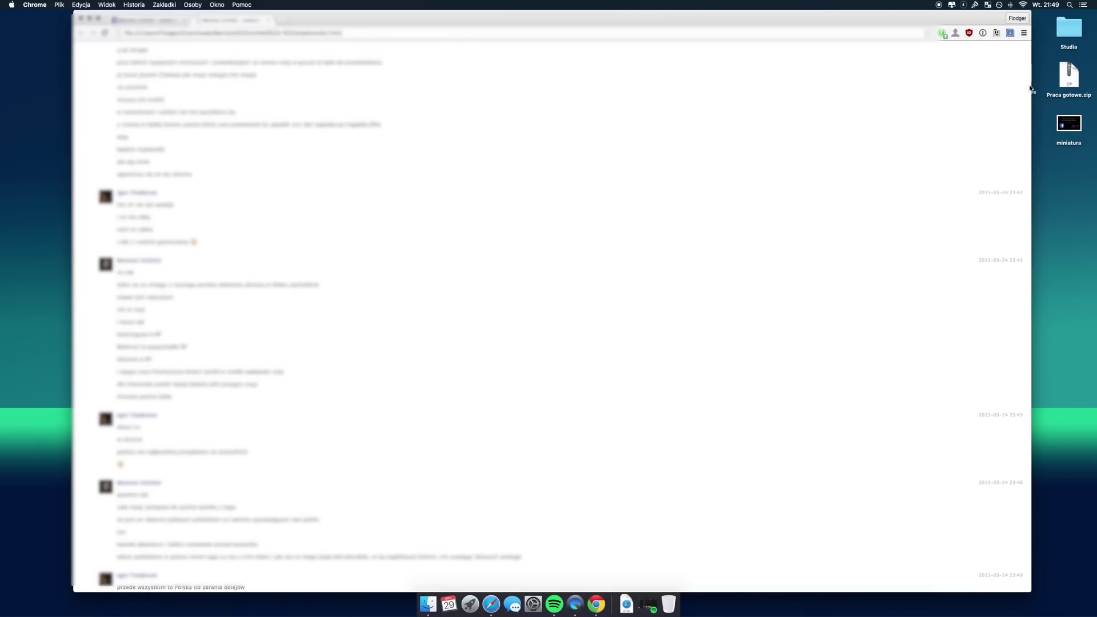
pyautogui.moveTo(1029, 89)
pyautogui.mouseDown()
pyautogui.moveTo(1028, 398)
pyautogui.moveTo(1028, 386)
pyautogui.mouseUp()
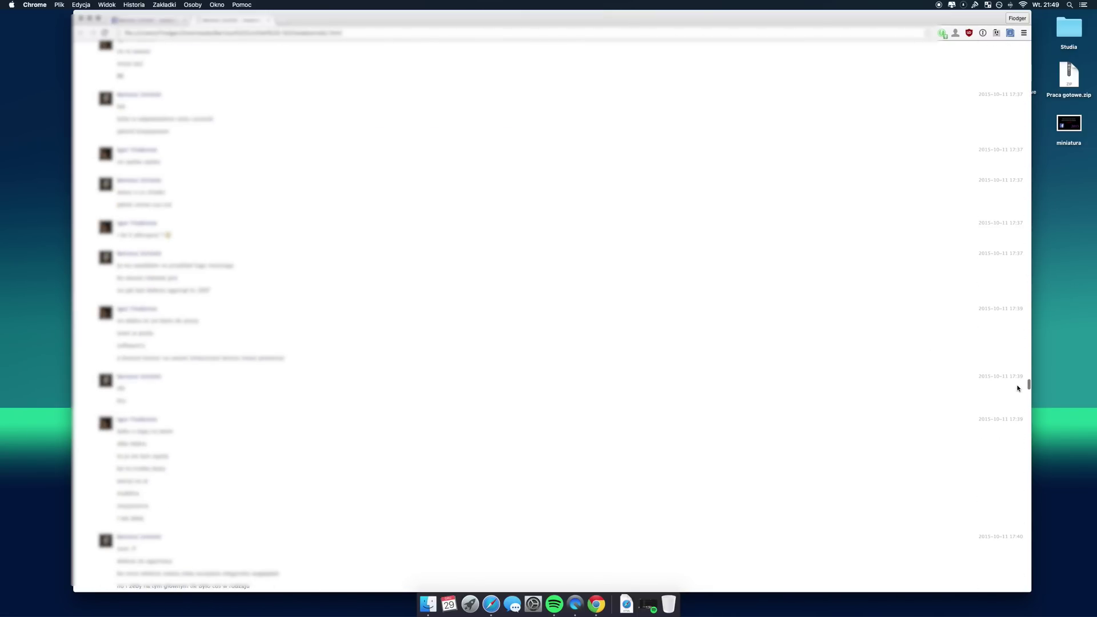
# Step: Close the Chrome window with its red close button
pyautogui.click(269, 20)
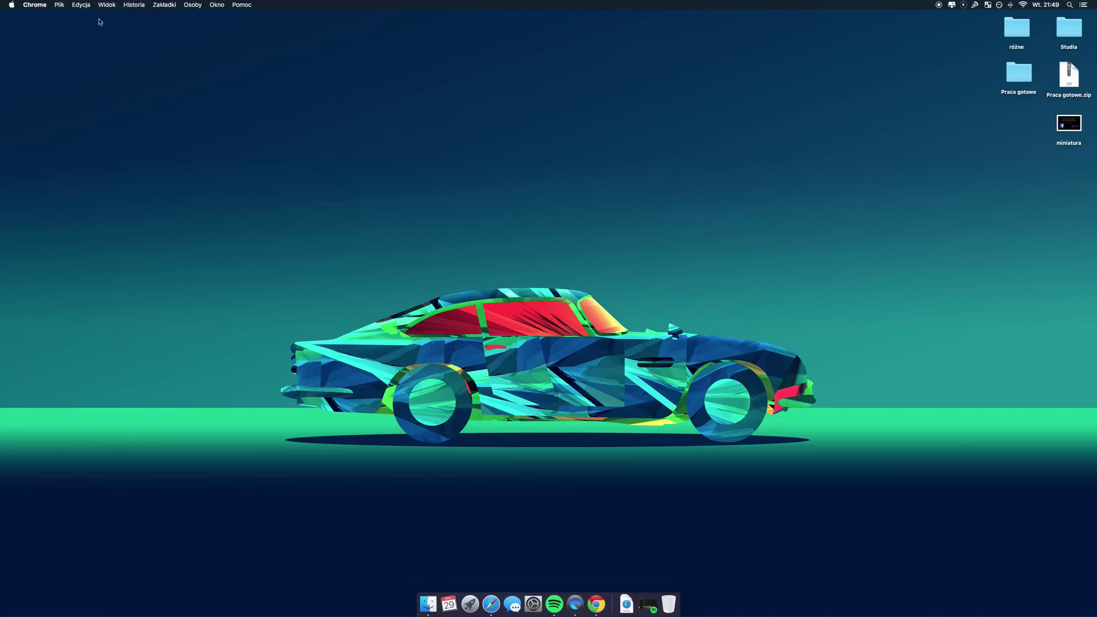